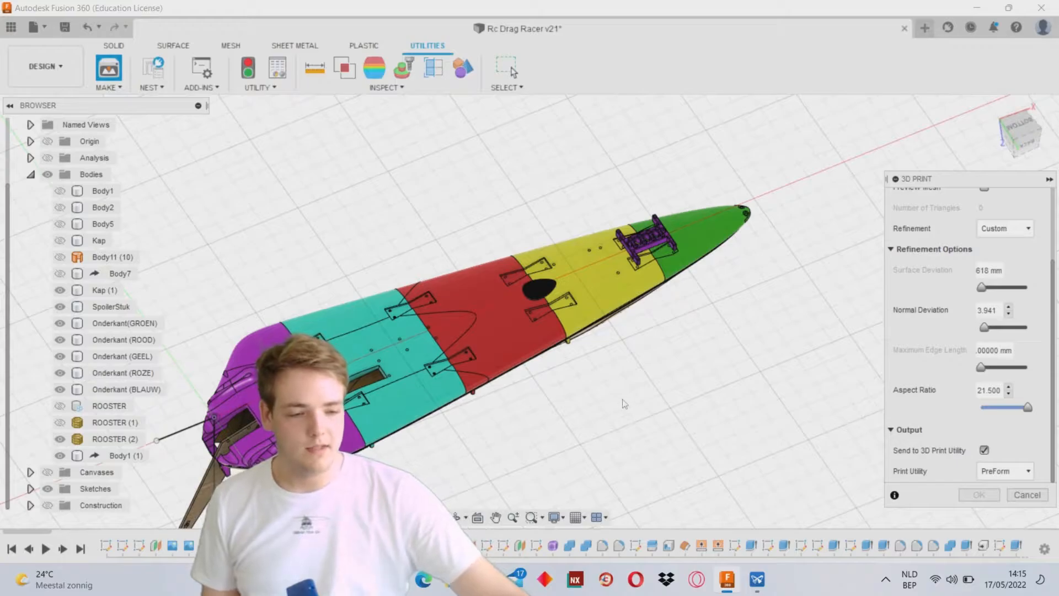
# - Inspect the hull's underside and side, and hide the Kap (1) body to expose the coloured hull sections inside
pyautogui.moveTo(606, 405); pyautogui.dragTo(578, 399, button='middle')
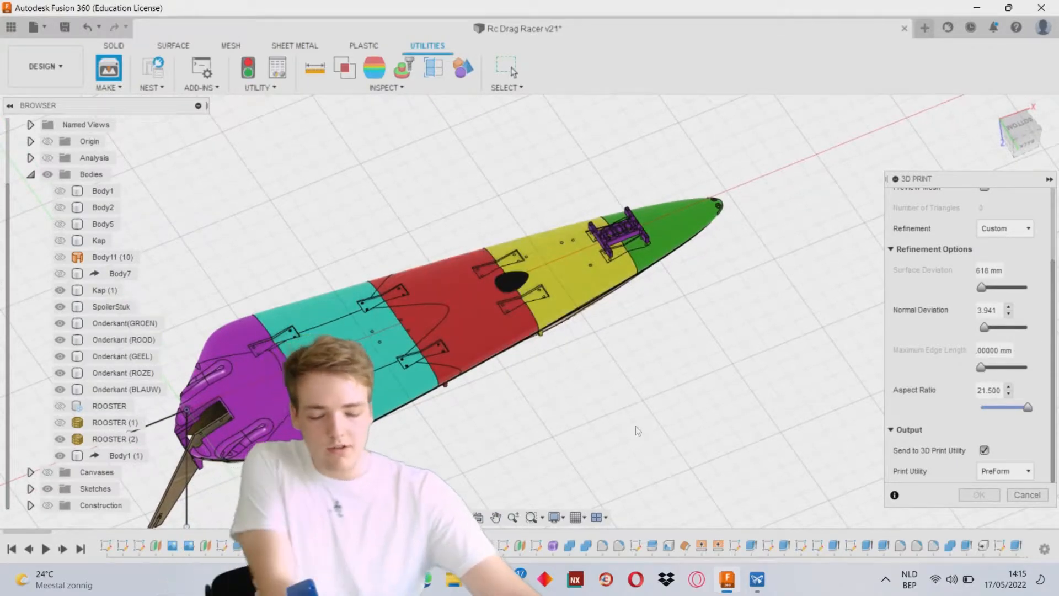
pyautogui.keyDown('shift'); pyautogui.moveTo(627, 395); pyautogui.dragTo(539, 353, button='middle'); pyautogui.keyUp('shift')
pyautogui.keyDown('shift'); pyautogui.moveTo(536, 289); pyautogui.dragTo(538, 326, button='middle'); pyautogui.keyUp('shift')
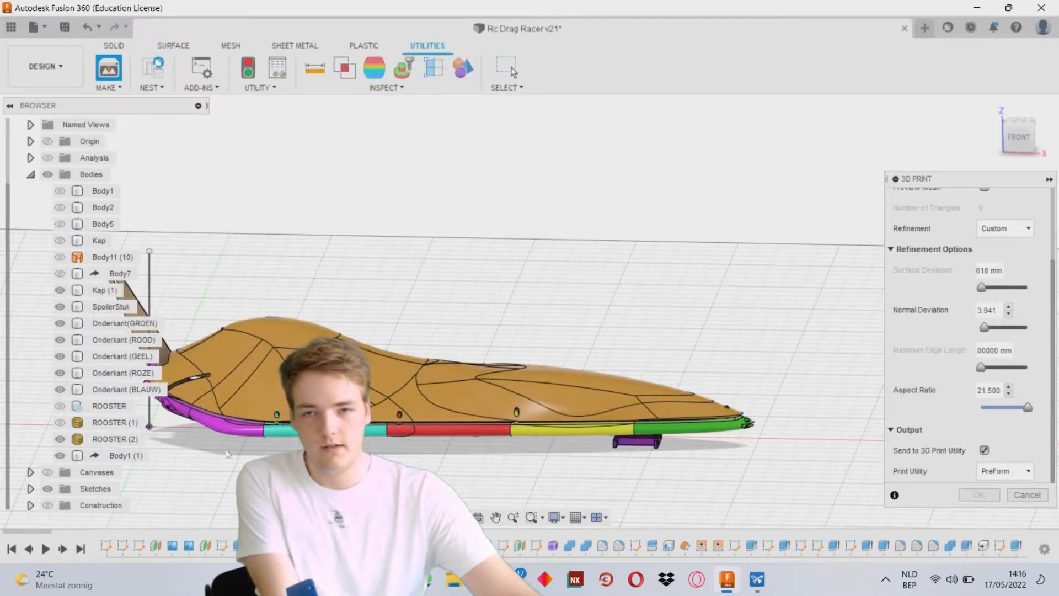
pyautogui.keyDown('shift'); pyautogui.moveTo(539, 326); pyautogui.dragTo(539, 342, button='middle'); pyautogui.keyUp('shift')
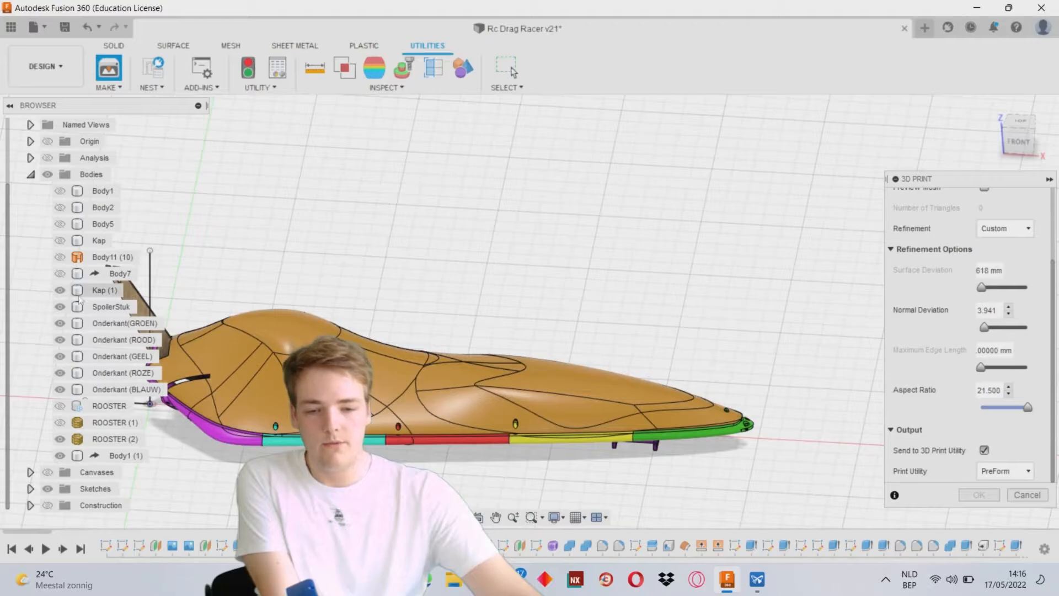
pyautogui.click(60, 292)
pyautogui.keyDown('shift'); pyautogui.moveTo(610, 225); pyautogui.dragTo(600, 319, button='middle'); pyautogui.keyUp('shift')
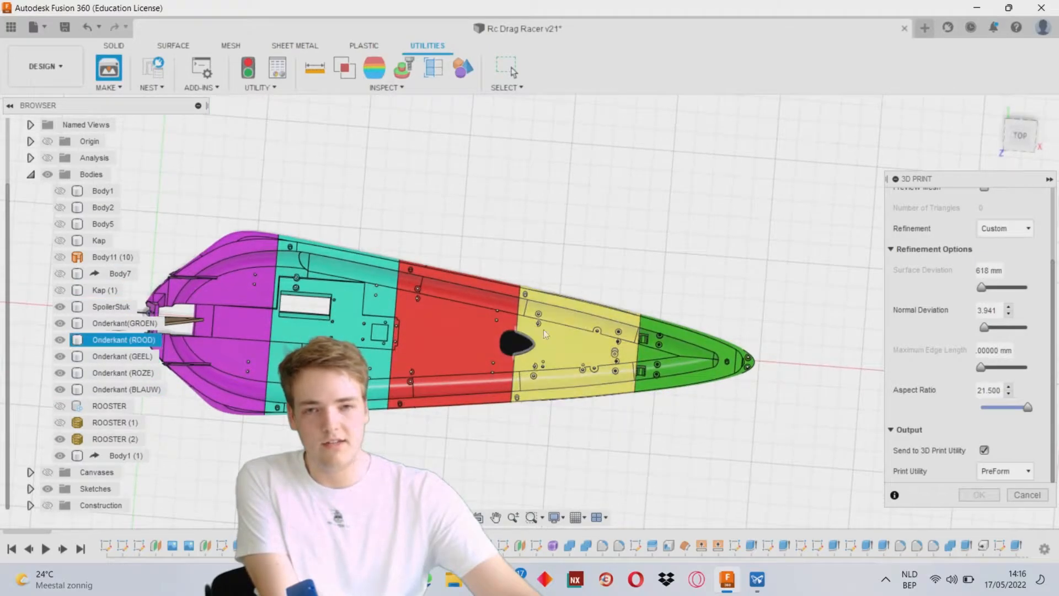
pyautogui.click(513, 359)
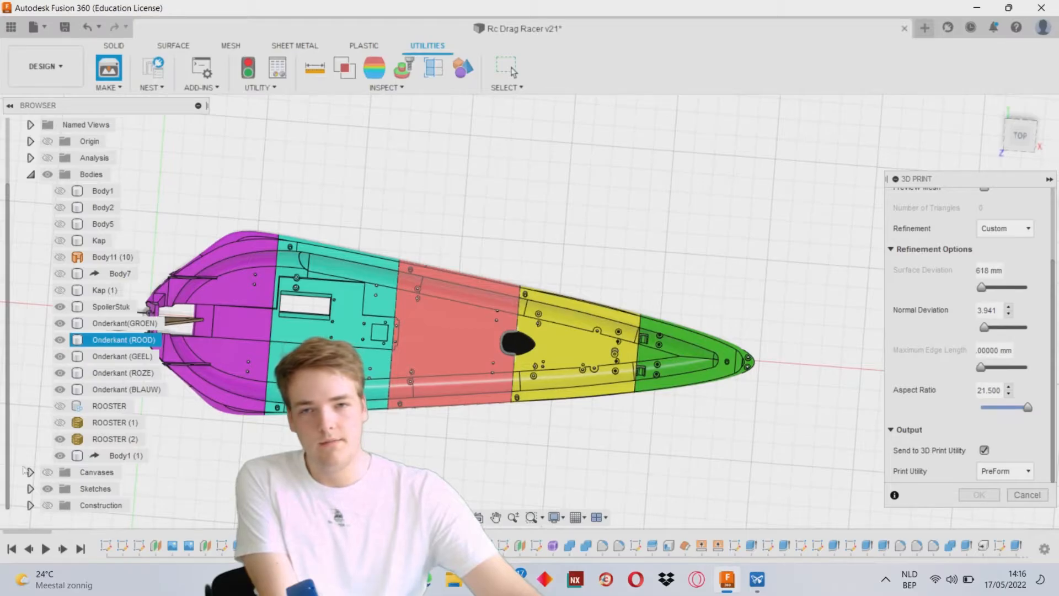
# - Hide the ROOSTER (1) and ROOSTER (2) lattice bodies and show the solid ROOSTER body between the red and yellow sections
pyautogui.click(59, 406)
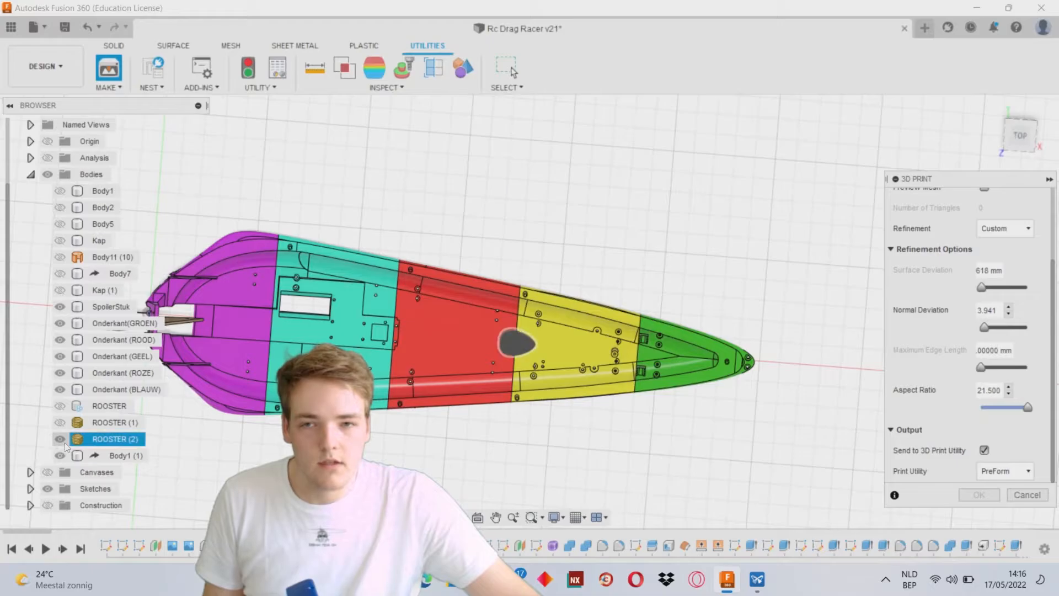
pyautogui.click(468, 375)
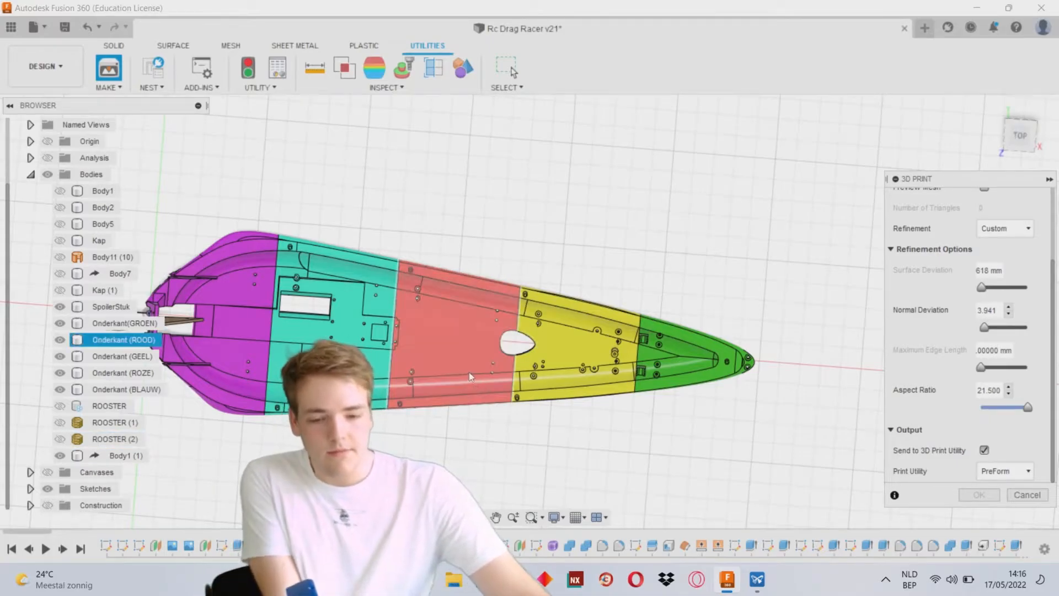
pyautogui.click(517, 337)
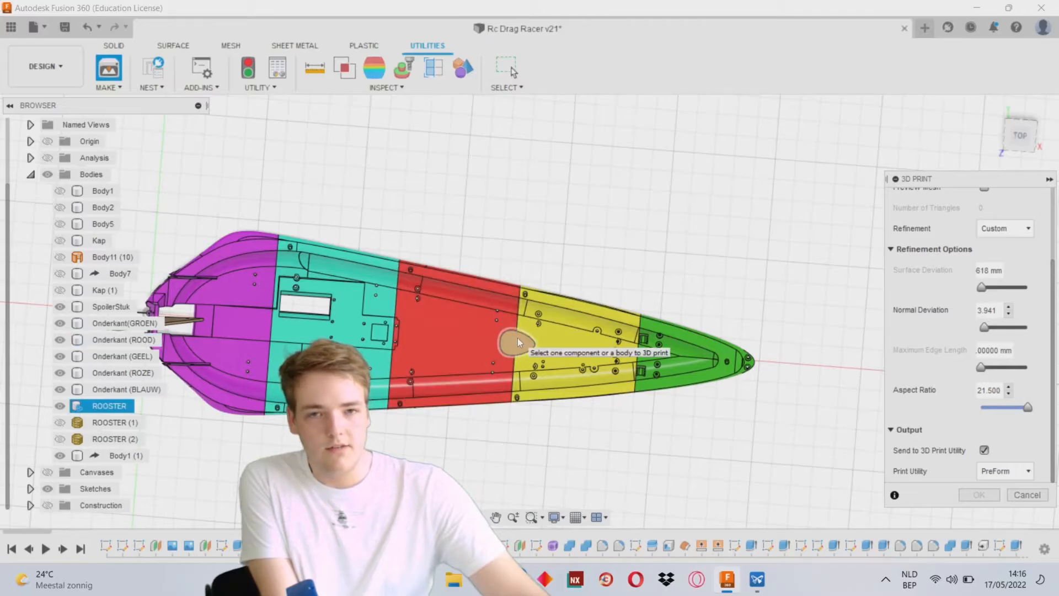
pyautogui.scroll(5, 516, 340)
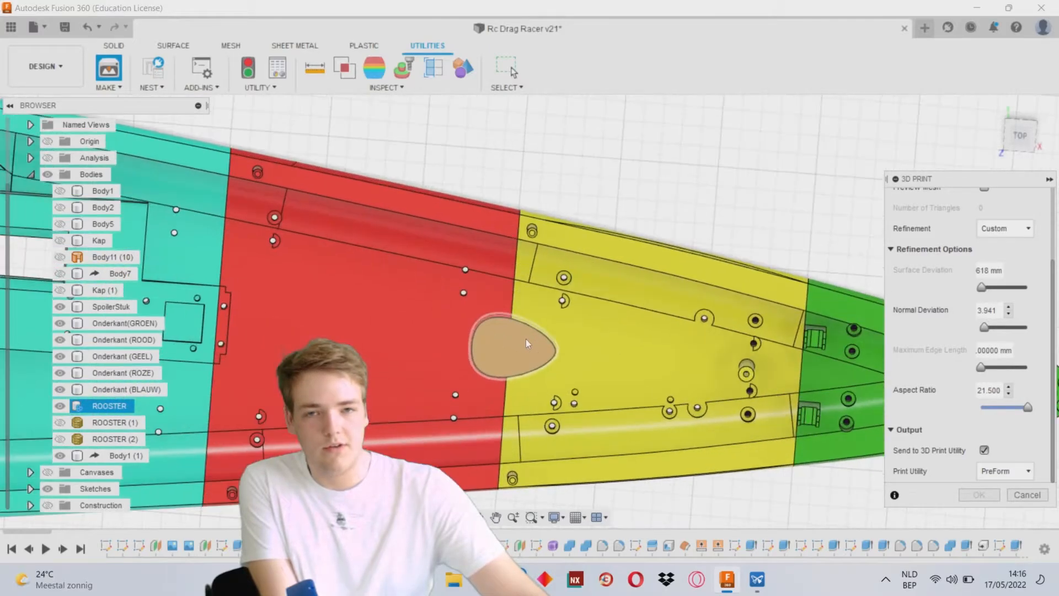
pyautogui.keyDown('shift'); pyautogui.moveTo(506, 389); pyautogui.dragTo(550, 350, button='middle'); pyautogui.keyUp('shift')
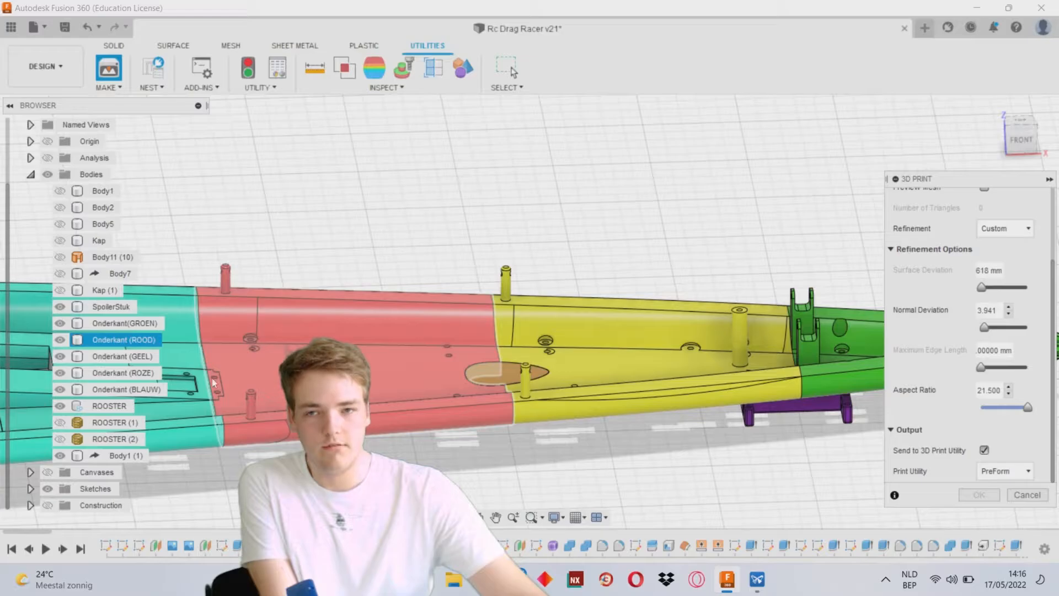
# - Hide the Onderkant (ROOD) body to inspect the solid ROOSTER insert up close, and cancel the 3D Print command
pyautogui.click(61, 340)
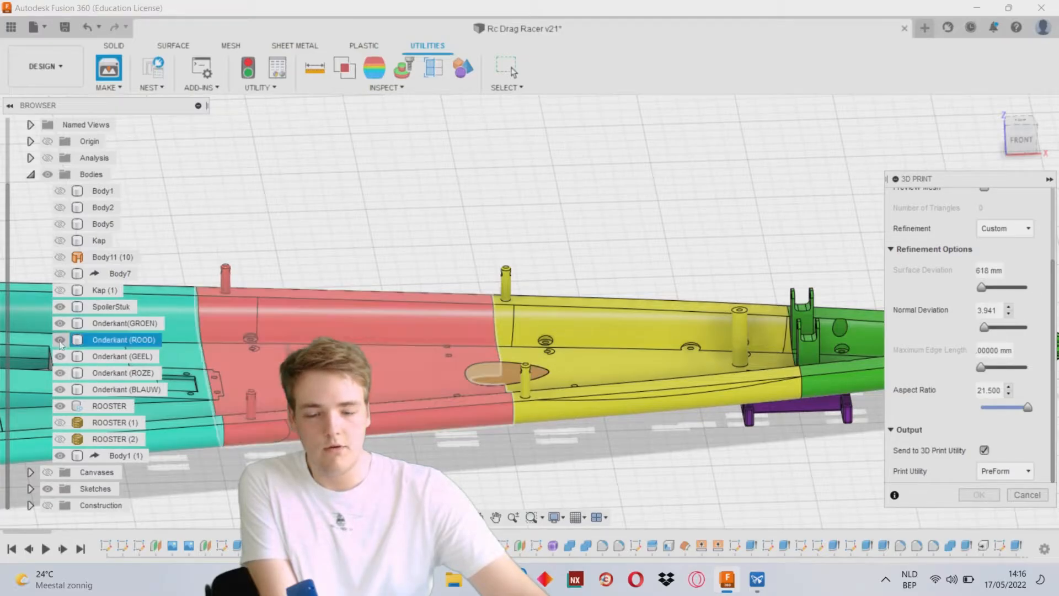
pyautogui.click(60, 340)
pyautogui.moveTo(432, 335)
pyautogui.keyDown('shift'); pyautogui.mouseDown(button='middle')
pyautogui.moveTo(456, 297)
pyautogui.moveTo(395, 309)
pyautogui.moveTo(442, 345)
pyautogui.mouseUp(button='middle'); pyautogui.keyUp('shift')
pyautogui.click(443, 345)
pyautogui.scroll(5, 408, 372)
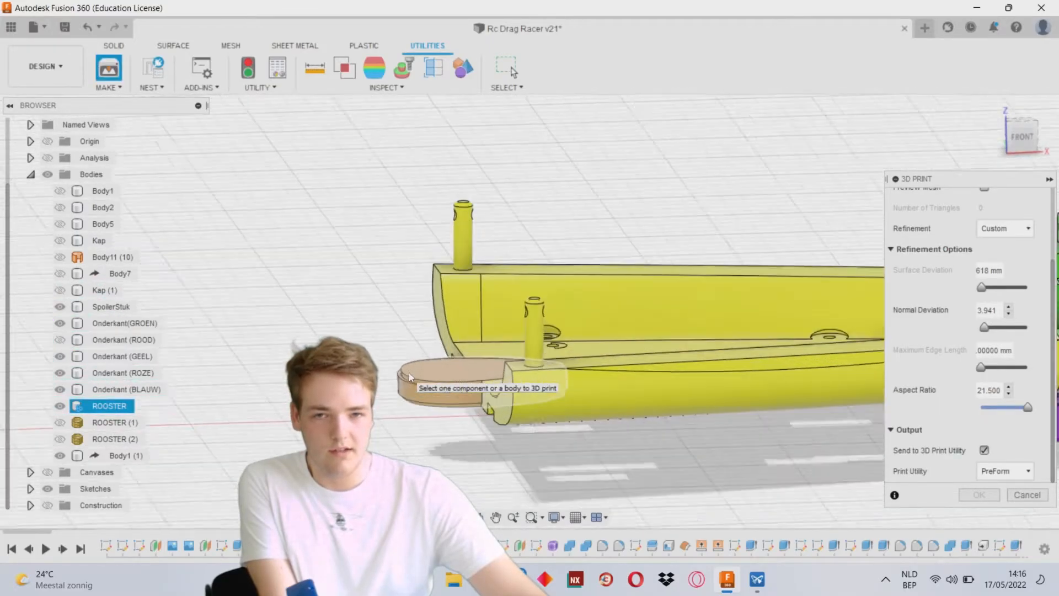
pyautogui.scroll(4, 433, 387)
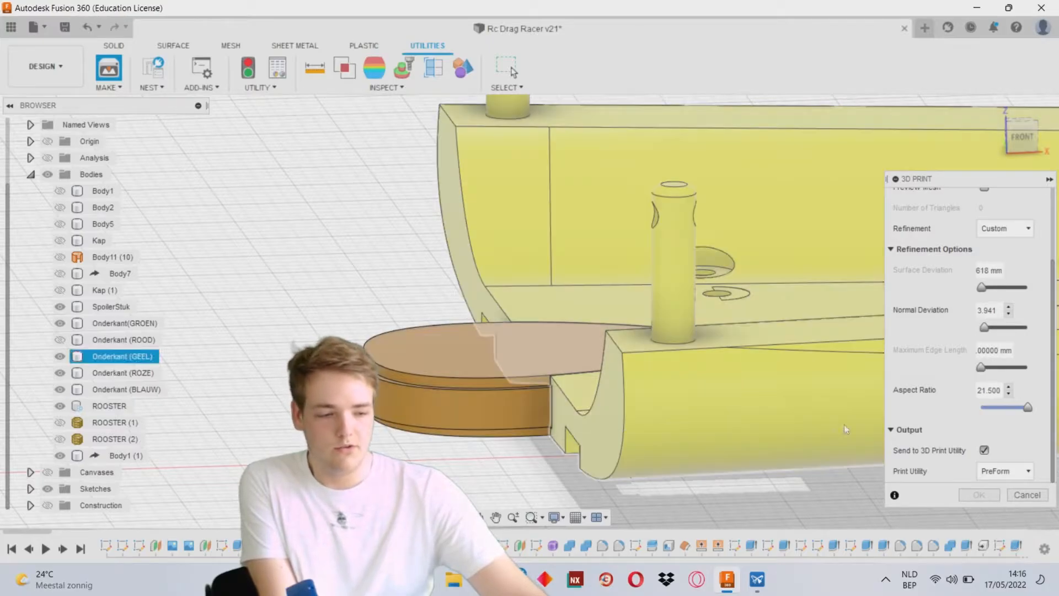
pyautogui.click(1027, 494)
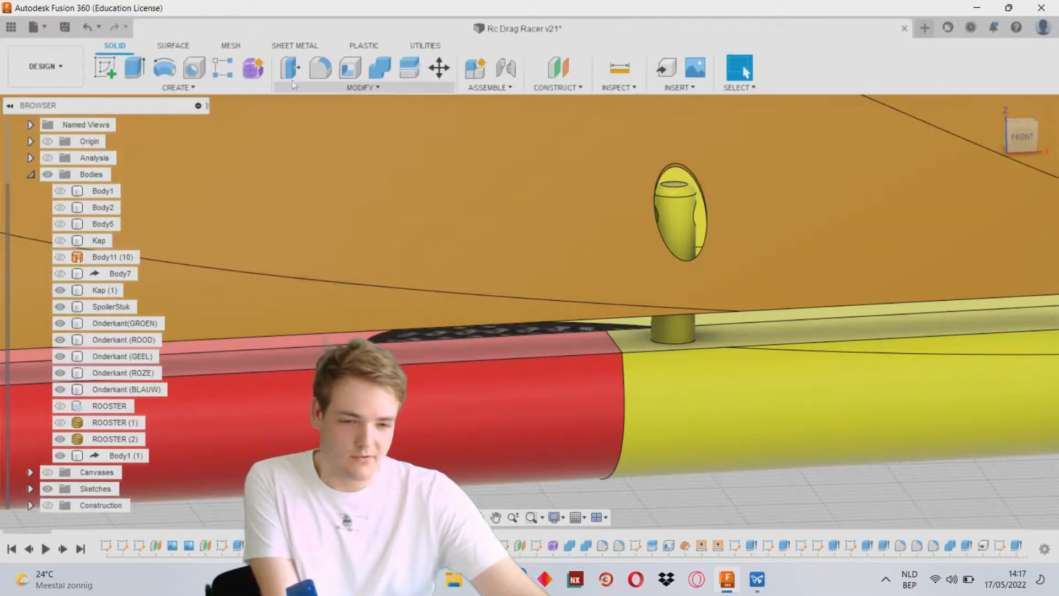
# - Start a Volumetric Lattice with Kap (1) and ROOSTER (2) hidden and the solid ROOSTER body shown
pyautogui.click(288, 91)
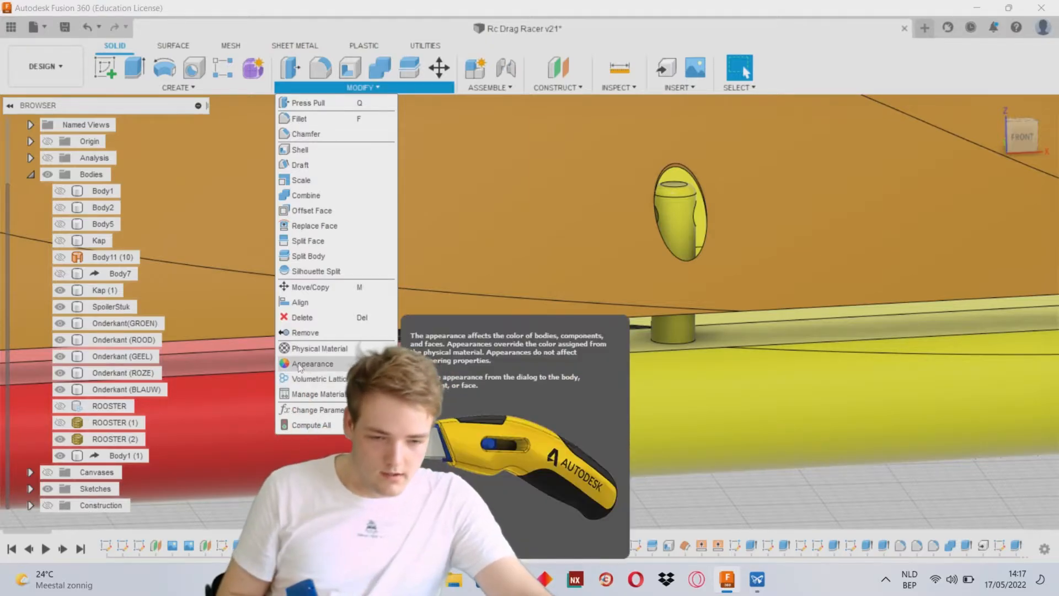
pyautogui.click(305, 378)
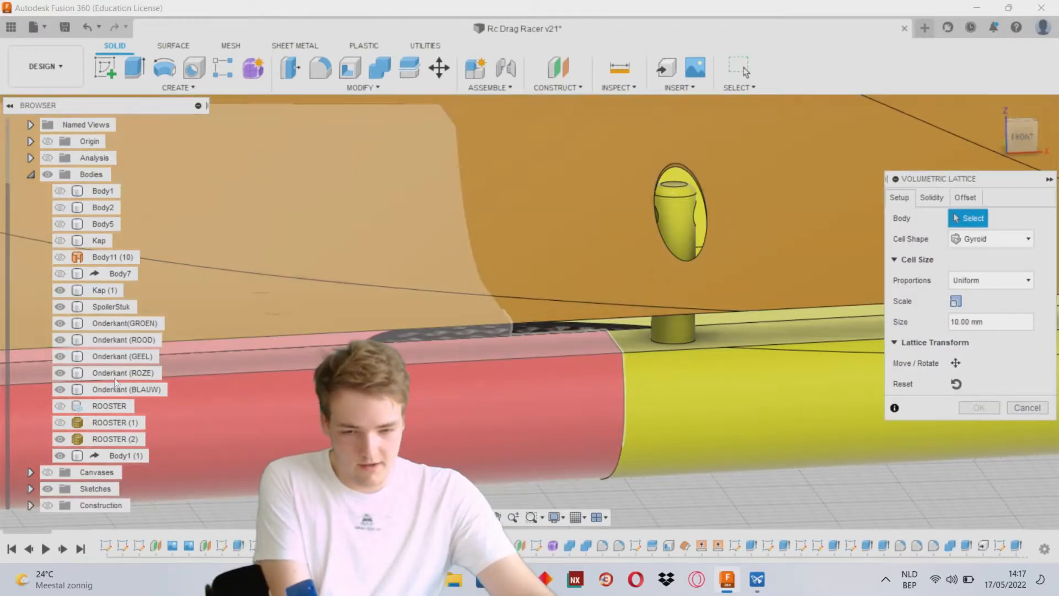
pyautogui.click(113, 339)
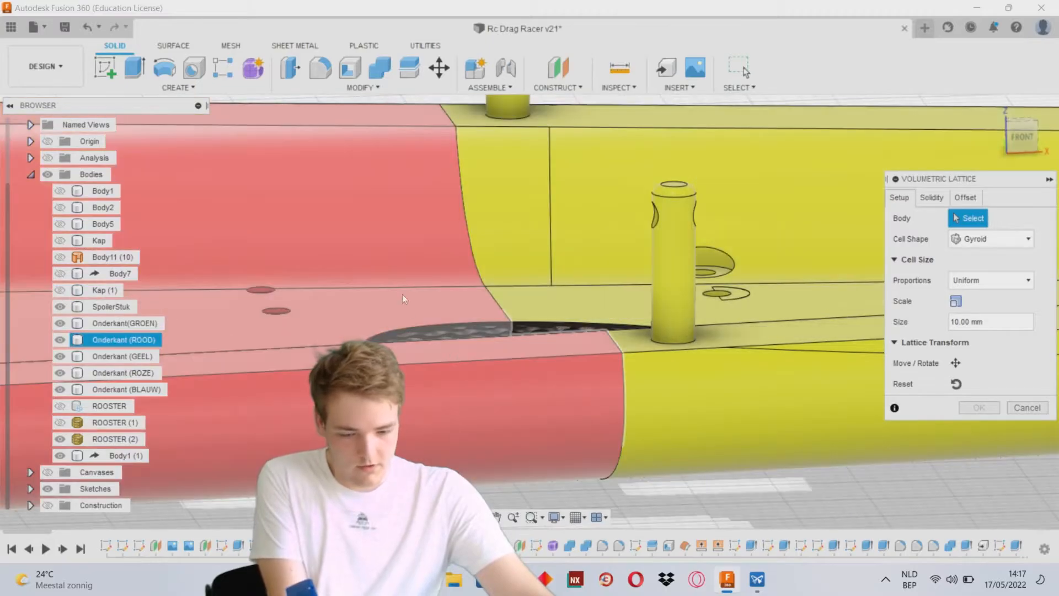
pyautogui.keyDown('shift'); pyautogui.moveTo(377, 302); pyautogui.dragTo(371, 362, button='middle'); pyautogui.keyUp('shift')
pyautogui.click(60, 406)
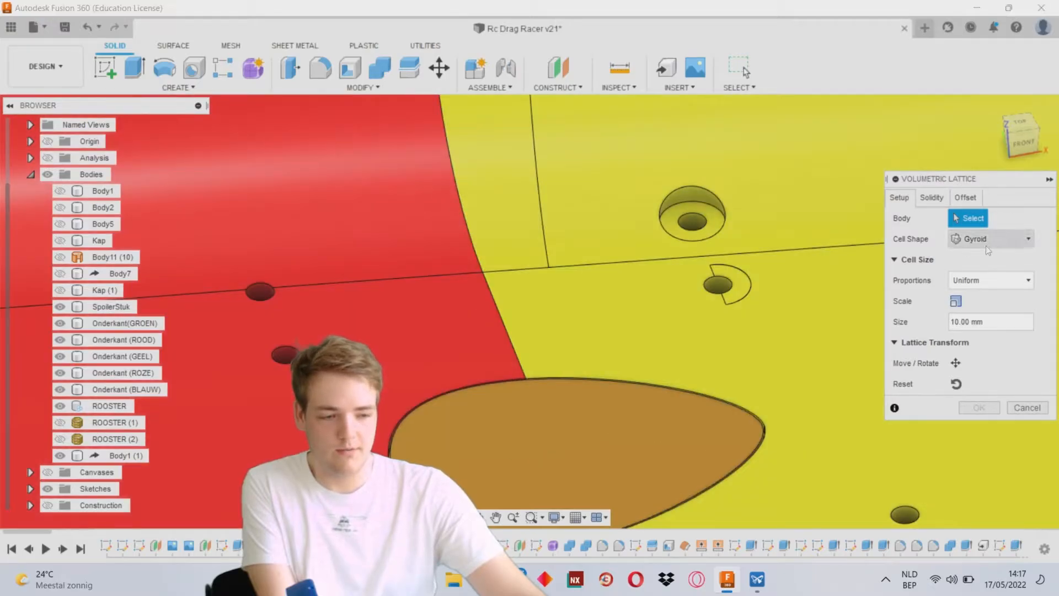
# - Examine the lattice's cell shape and offset settings, and cancel the Volumetric Lattice command
pyautogui.click(986, 247)
pyautogui.click(955, 238)
pyautogui.click(967, 198)
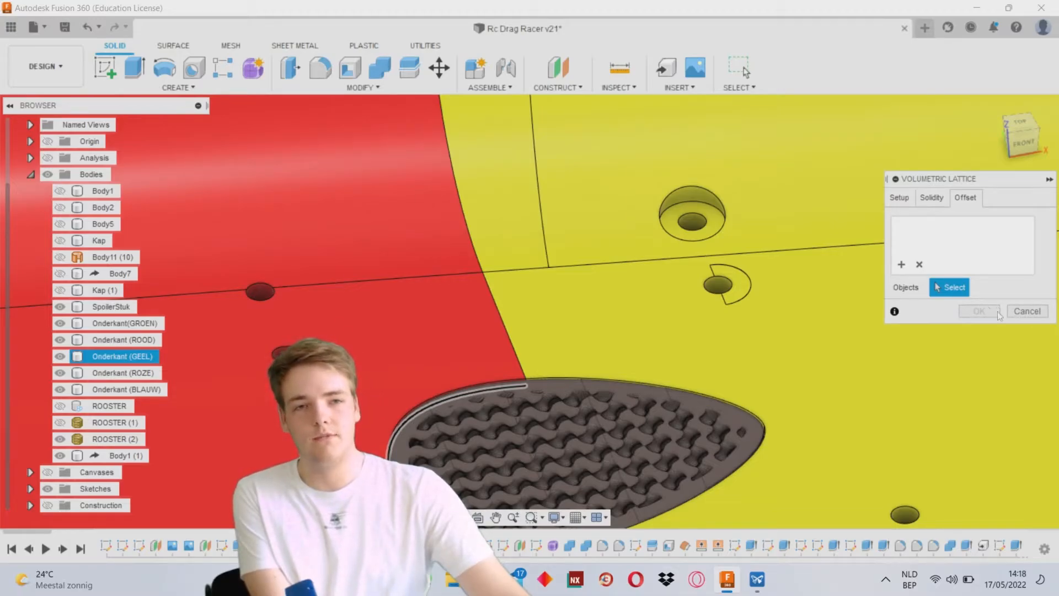
pyautogui.click(1028, 309)
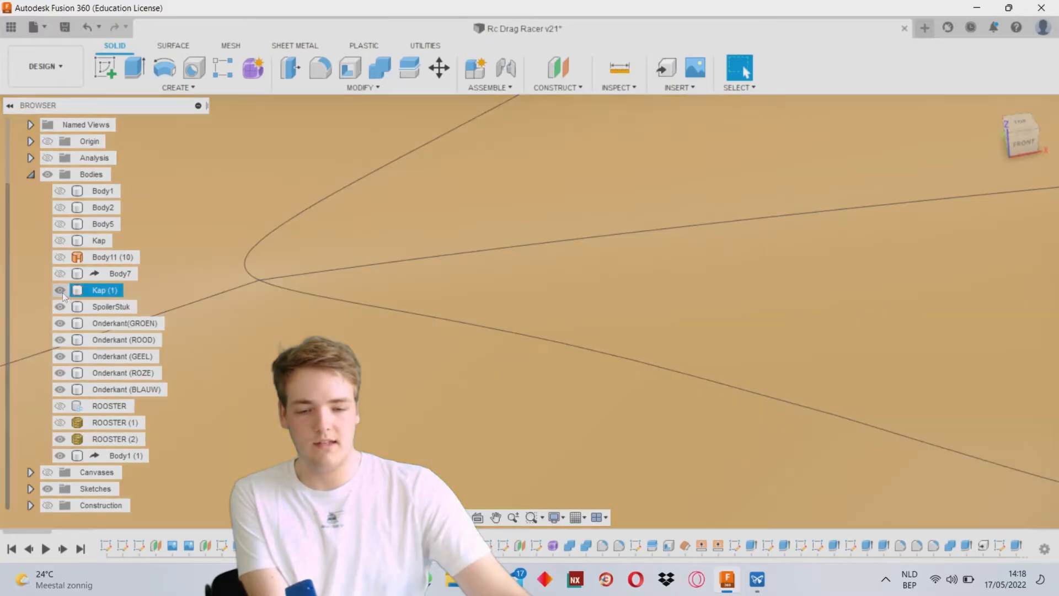
# - Hide the Kap (1) body to uncover the lattice insert in the hull floor
pyautogui.click(59, 290)
pyautogui.click(577, 324)
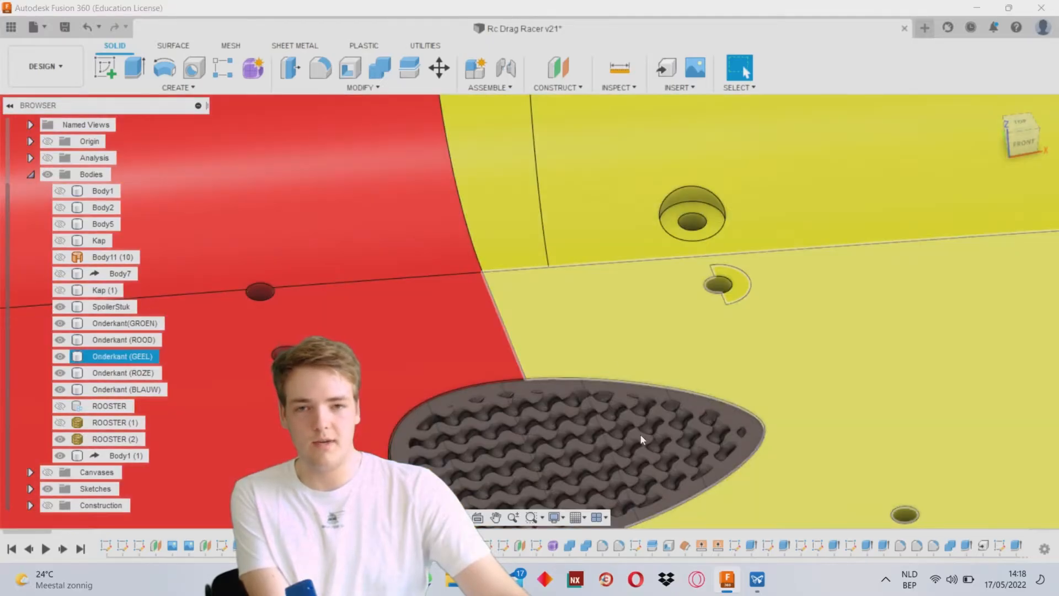
pyautogui.click(590, 442)
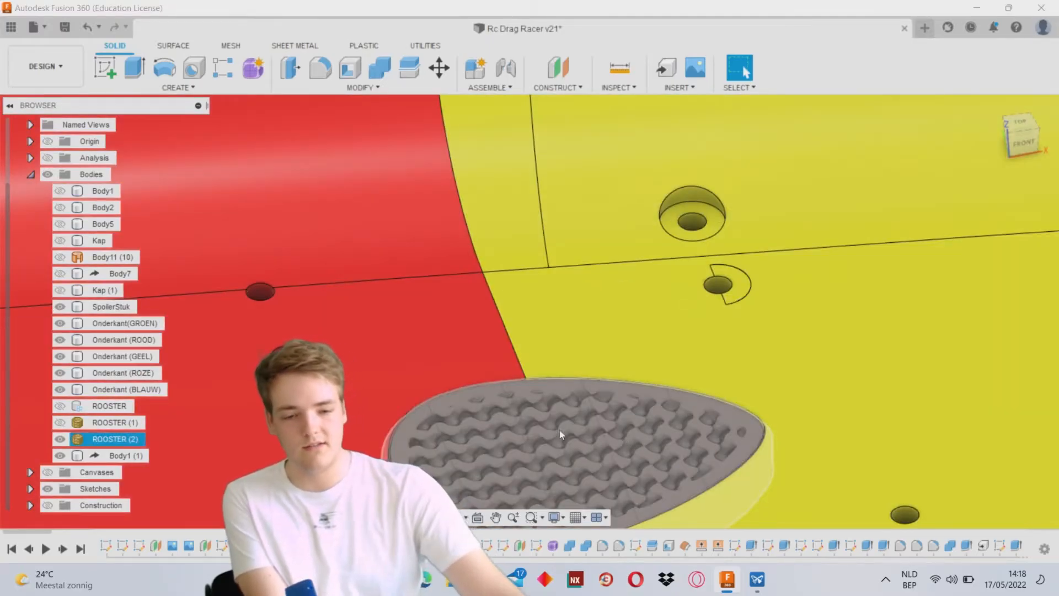
# - Show the solid ROOSTER body, toggle ROOSTER (2) off and on to compare them, and check the ROOSTER body's available commands
pyautogui.click(59, 406)
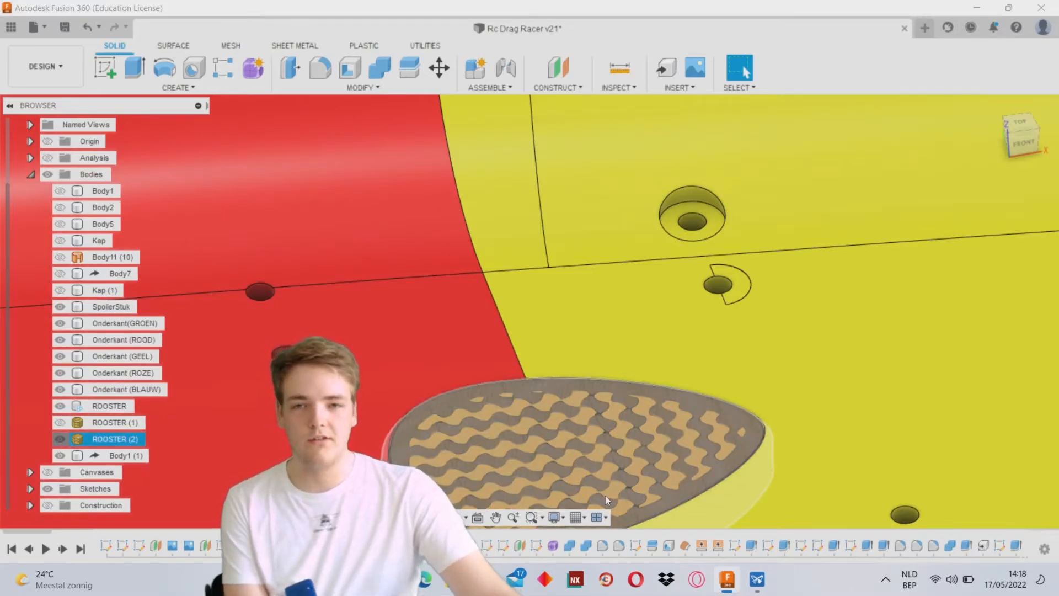
pyautogui.press('v')
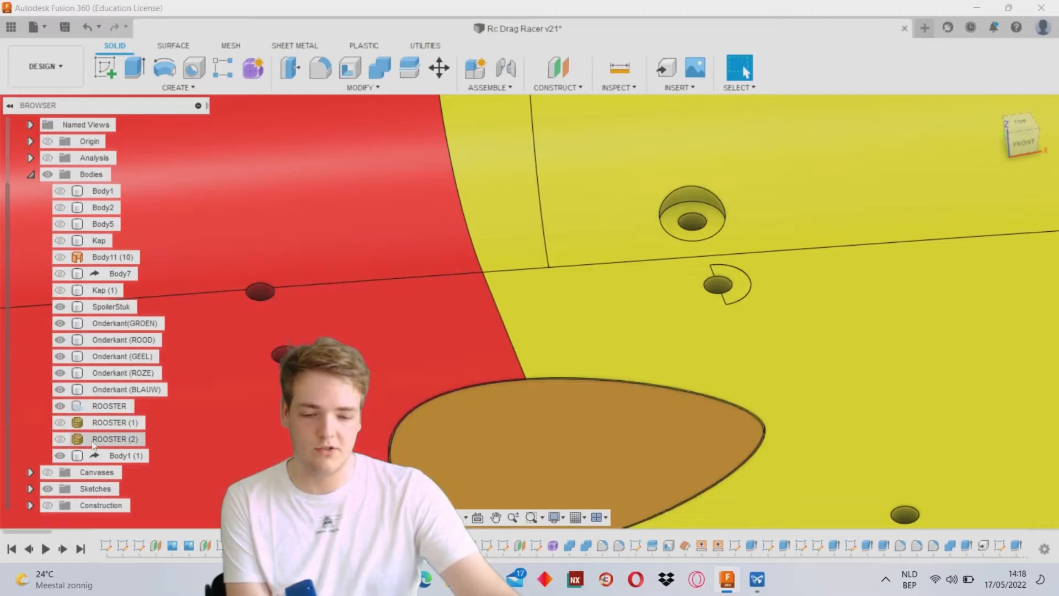
pyautogui.click(59, 440)
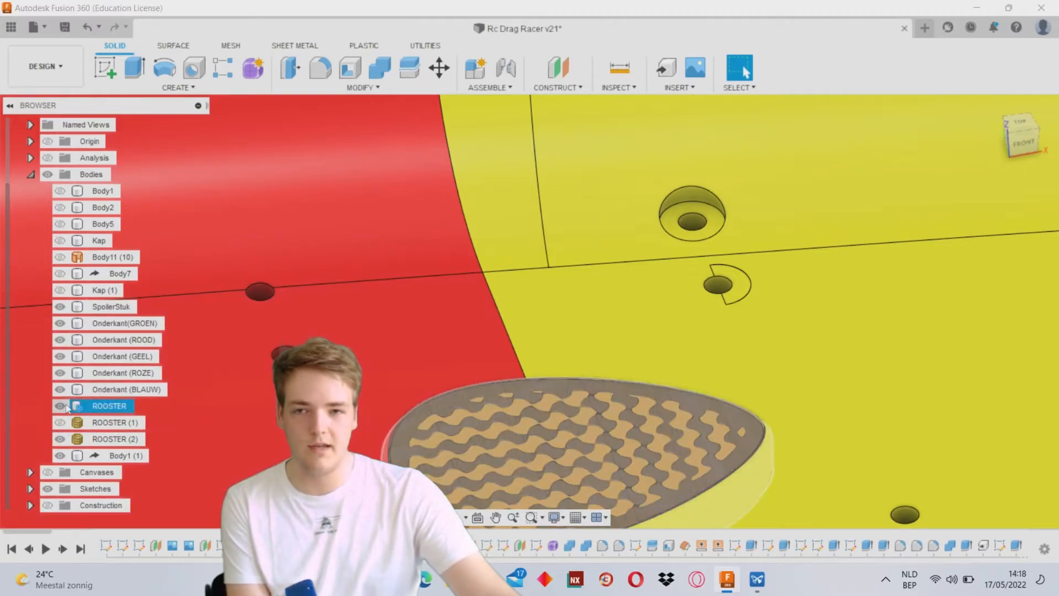
pyautogui.rightClick(126, 412)
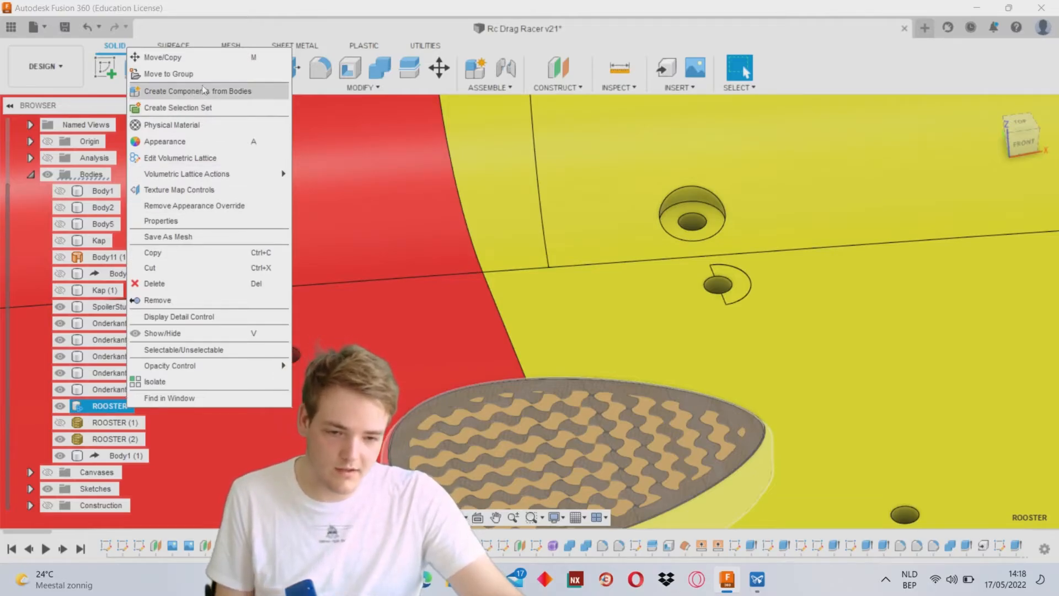
pyautogui.click(11, 300)
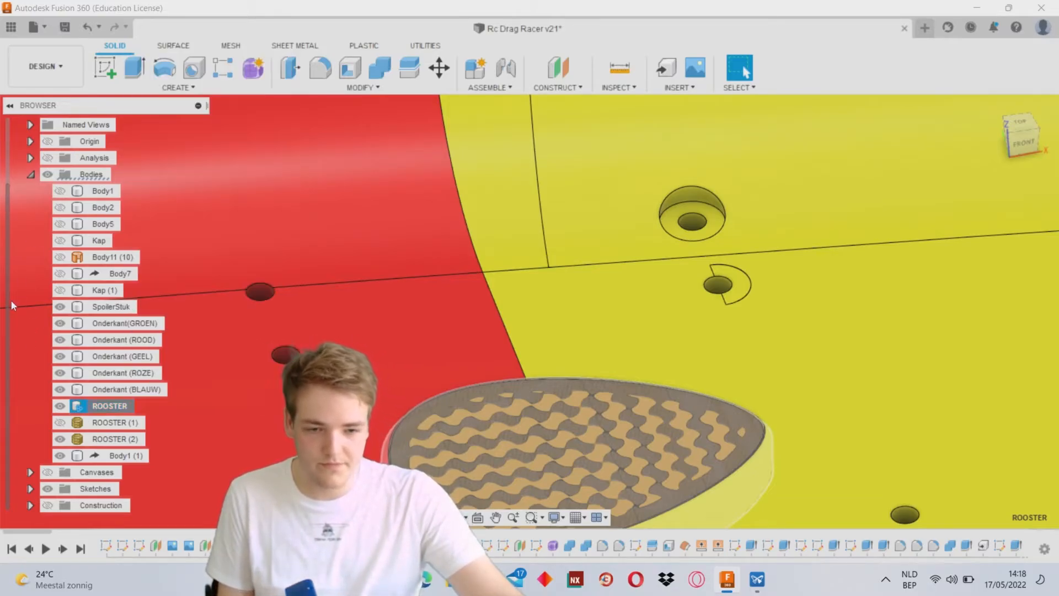
# - Start a 3D Print export of the ROOSTER (2) lattice body as STL (Binary) in millimetres
pyautogui.click(115, 441)
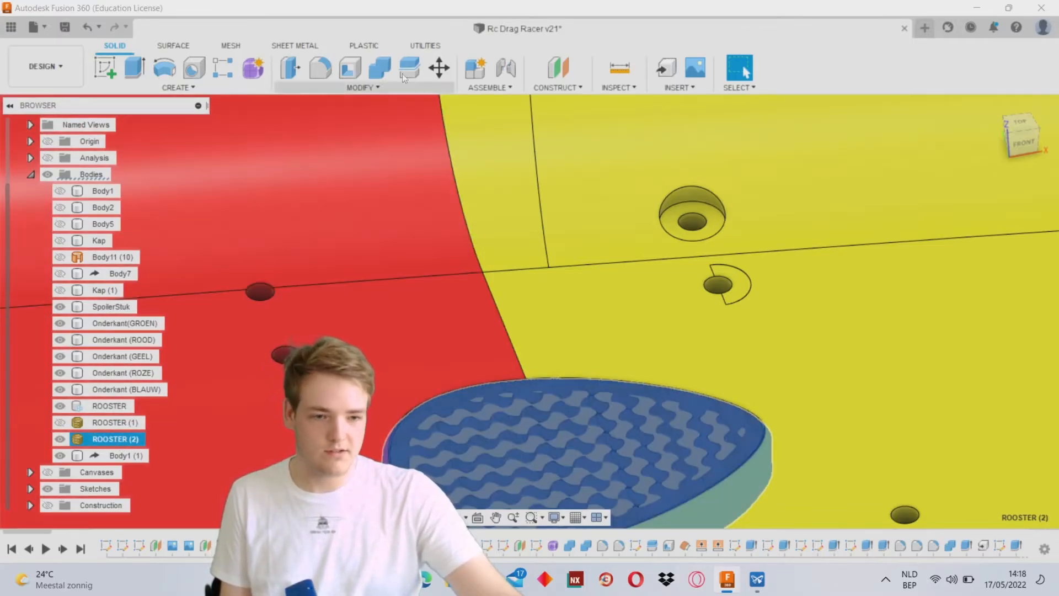
pyautogui.click(427, 46)
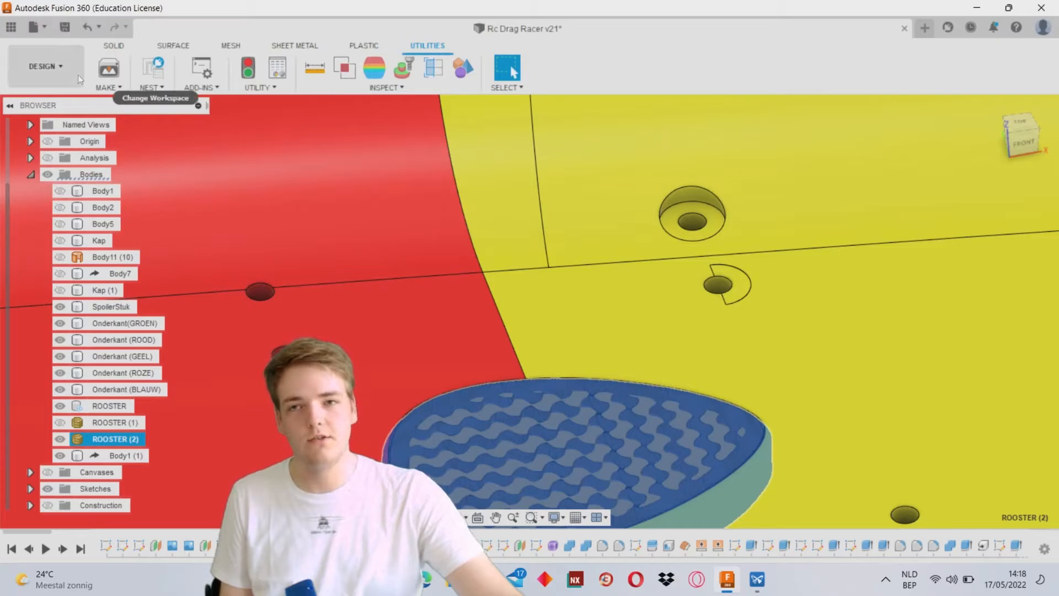
pyautogui.click(107, 73)
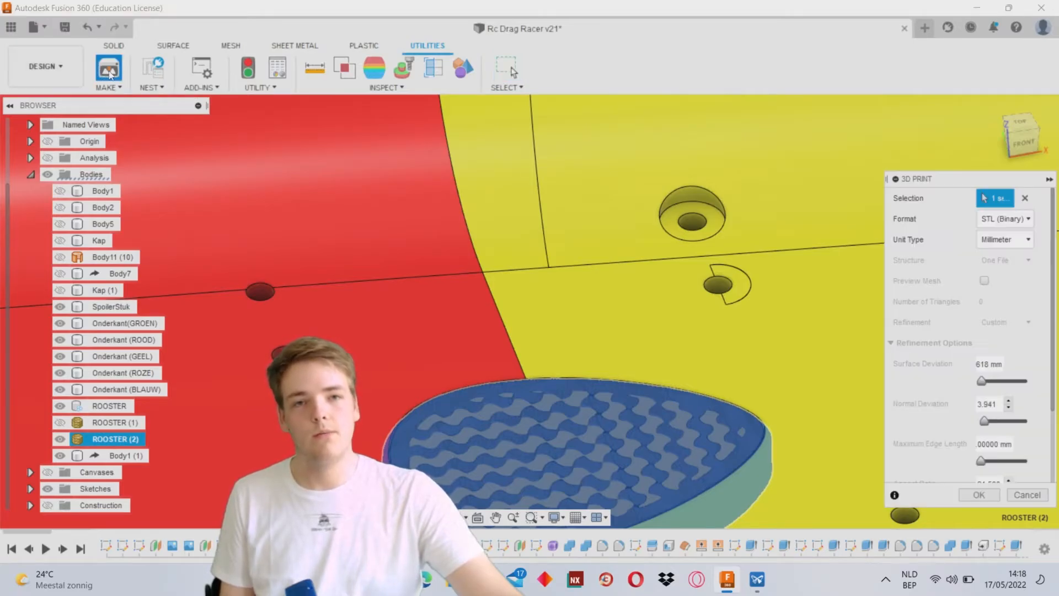
pyautogui.click(123, 356)
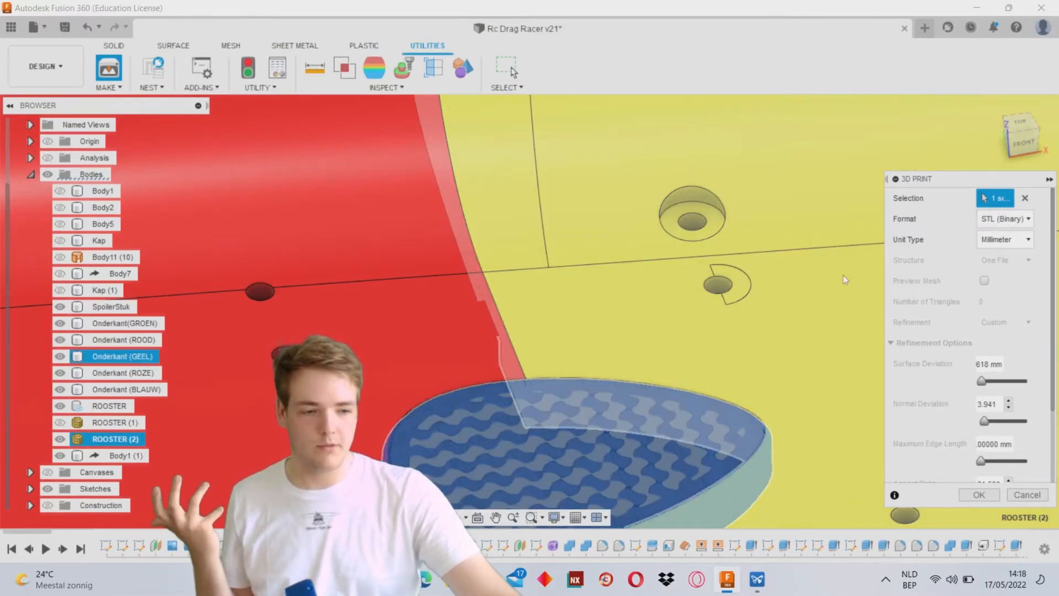
# - Review the available print utilities, keep PreForm, and turn off sending the export to the 3D print utility
pyautogui.scroll(-1, 949, 346)
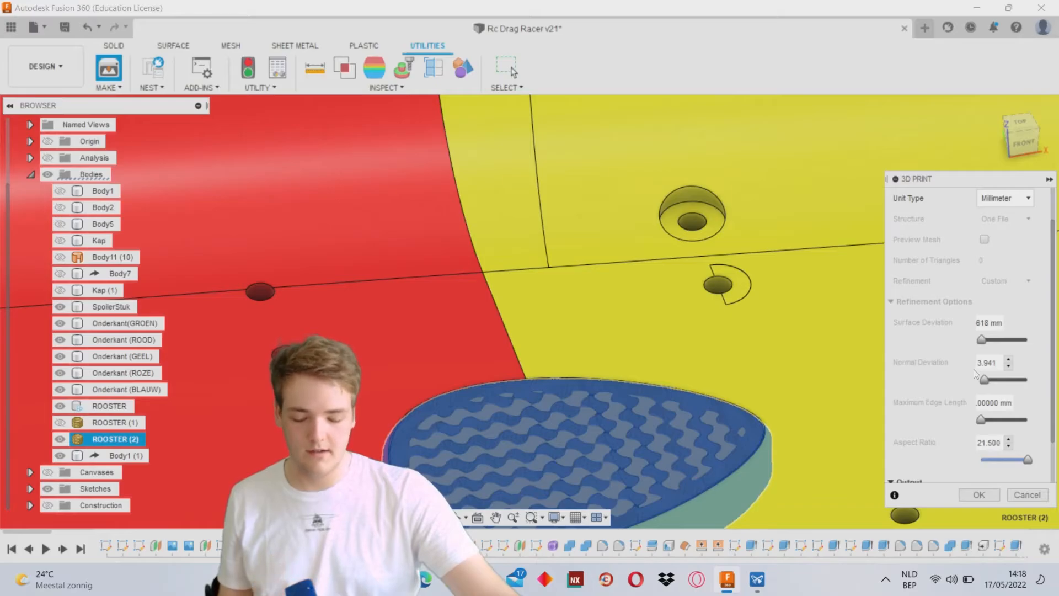
pyautogui.scroll(-1, 971, 380)
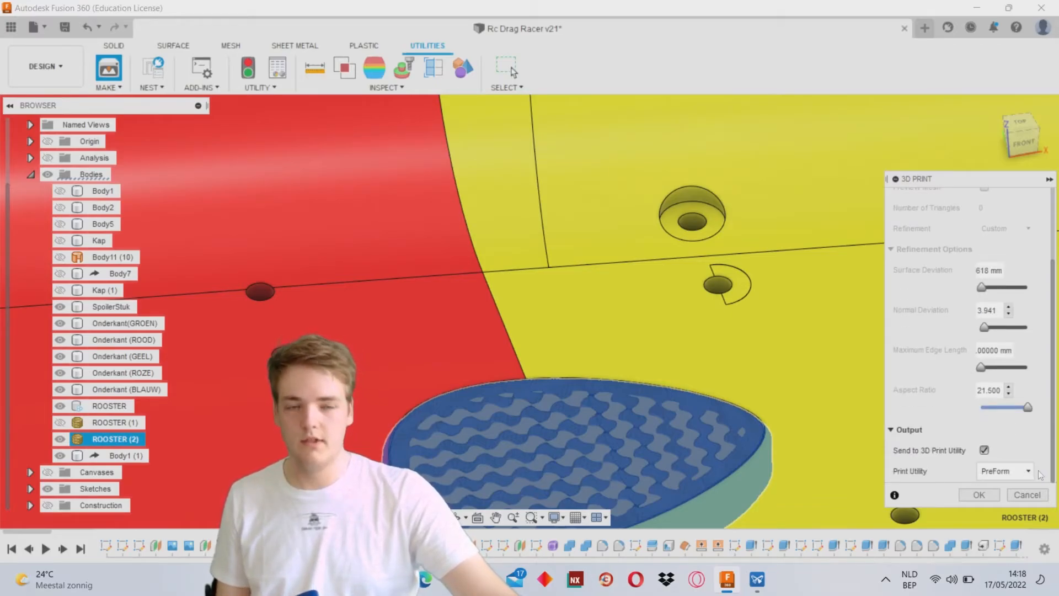
pyautogui.click(1017, 472)
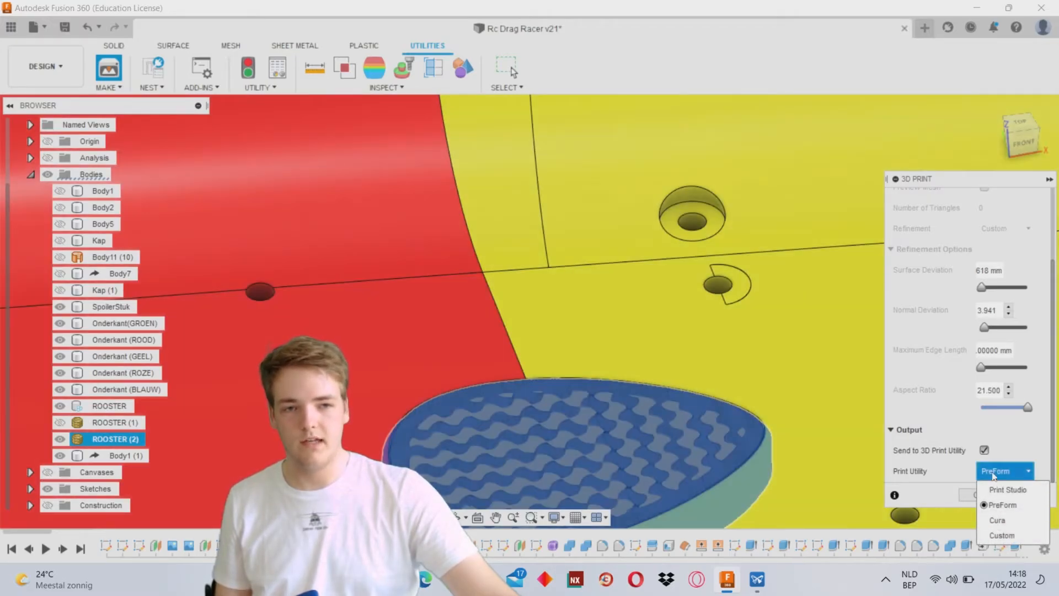
pyautogui.click(995, 469)
pyautogui.click(983, 450)
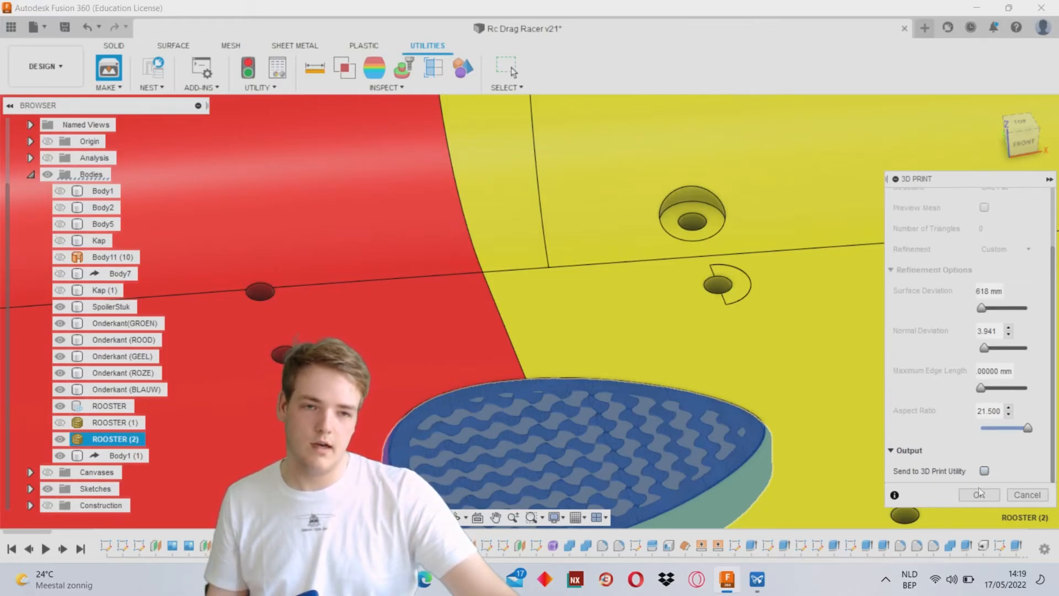
# - Bring up the STL save dialog for the ROOSTER (2) export and cancel it without saving
pyautogui.click(978, 494)
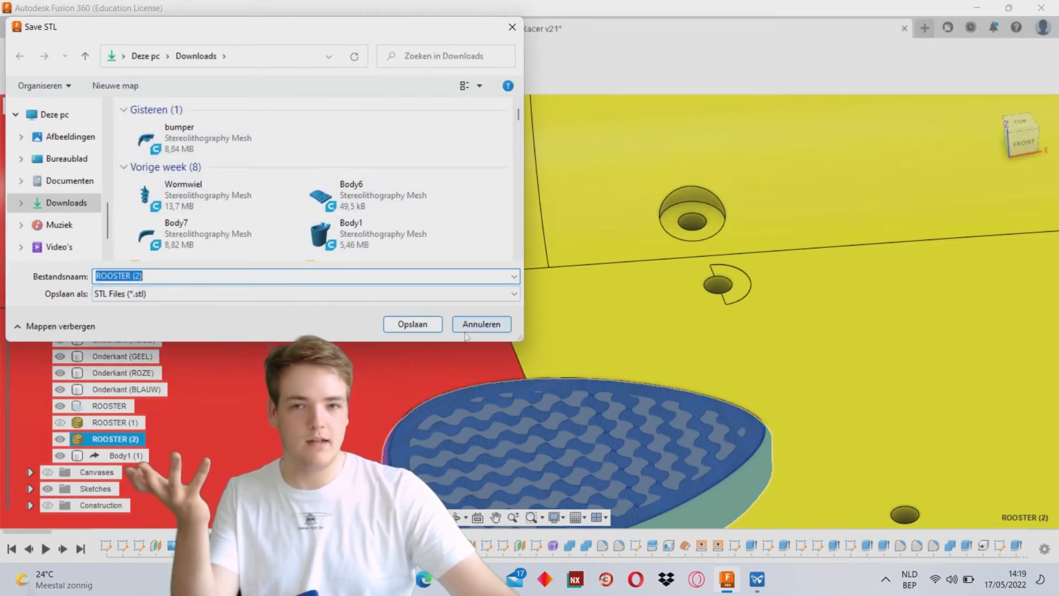
pyautogui.click(481, 324)
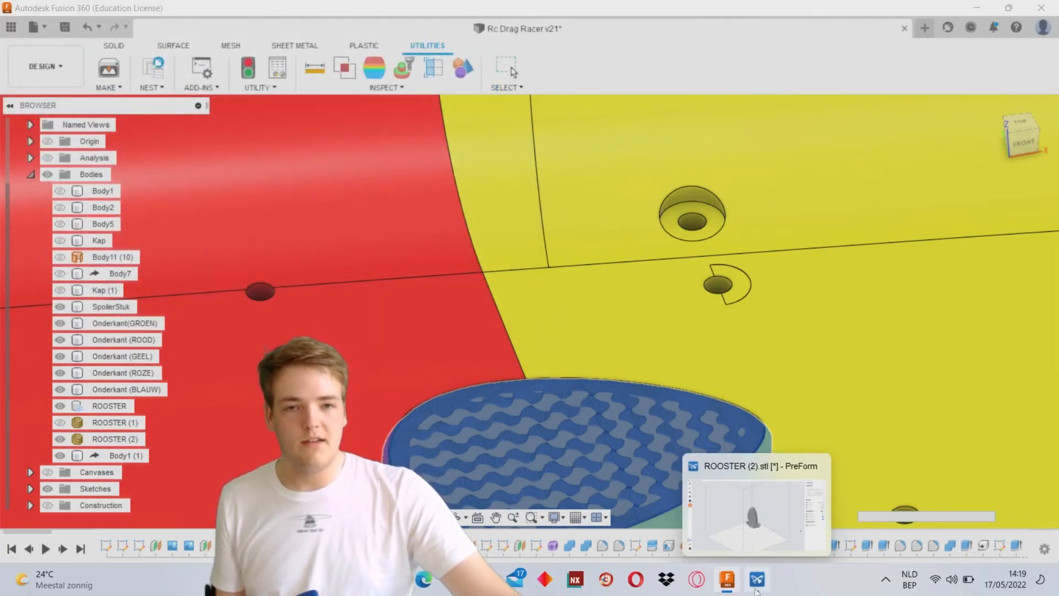
# - Switch to PreForm, select the ROOSTER (2) model and examine its lattice and print supports from several angles
pyautogui.click(750, 521)
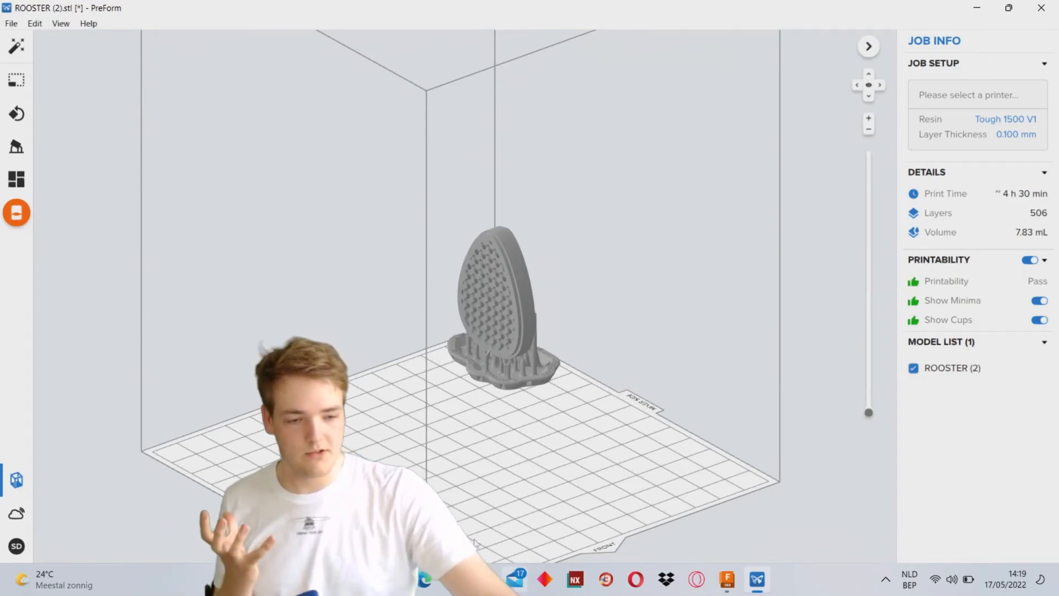
pyautogui.click(493, 323)
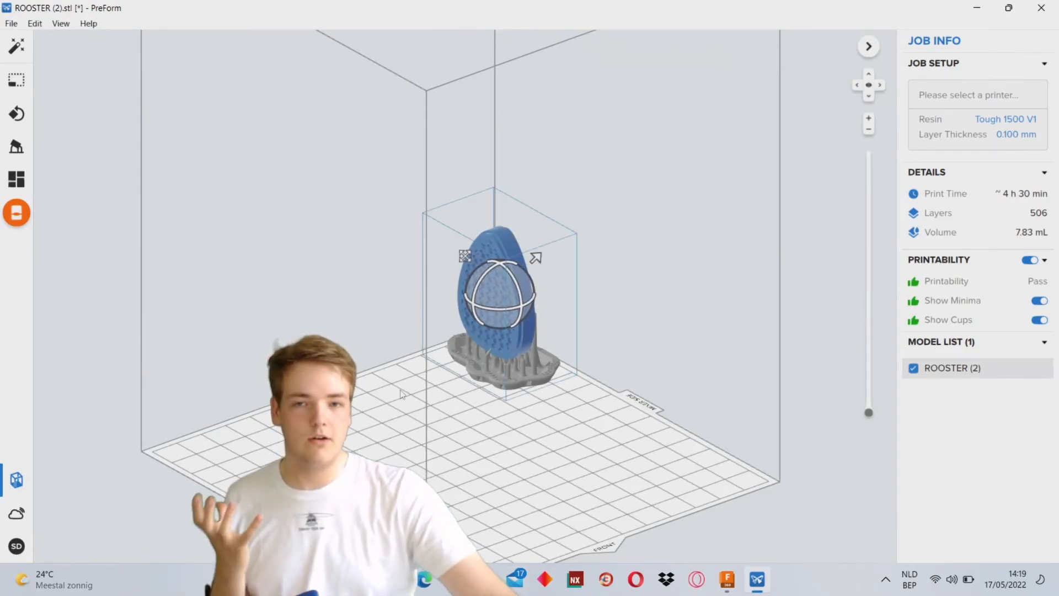
pyautogui.moveTo(473, 449); pyautogui.dragTo(462, 416, button='right')
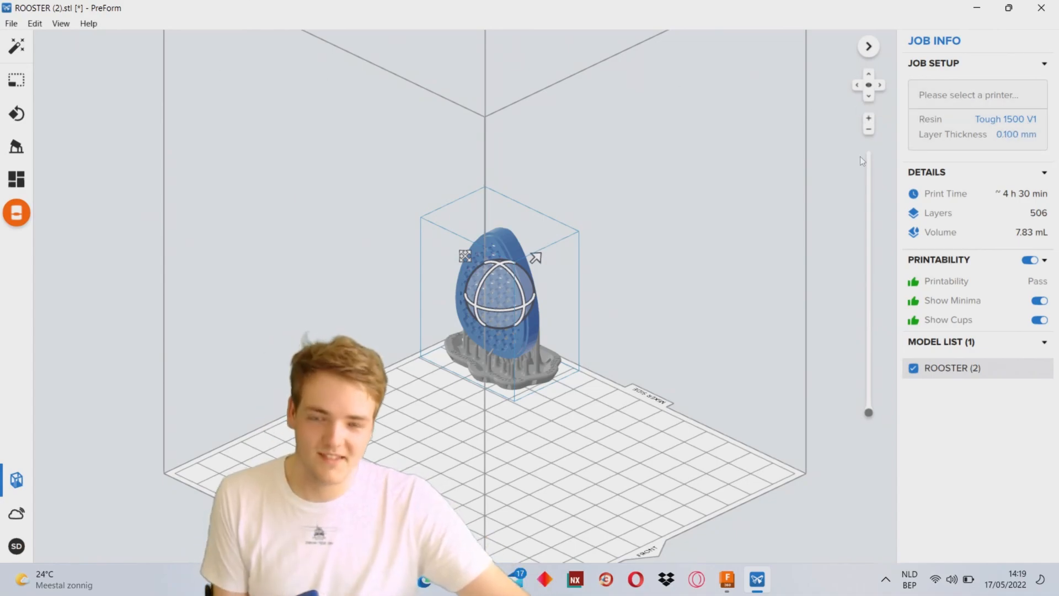
pyautogui.moveTo(608, 500); pyautogui.dragTo(578, 486, button='right')
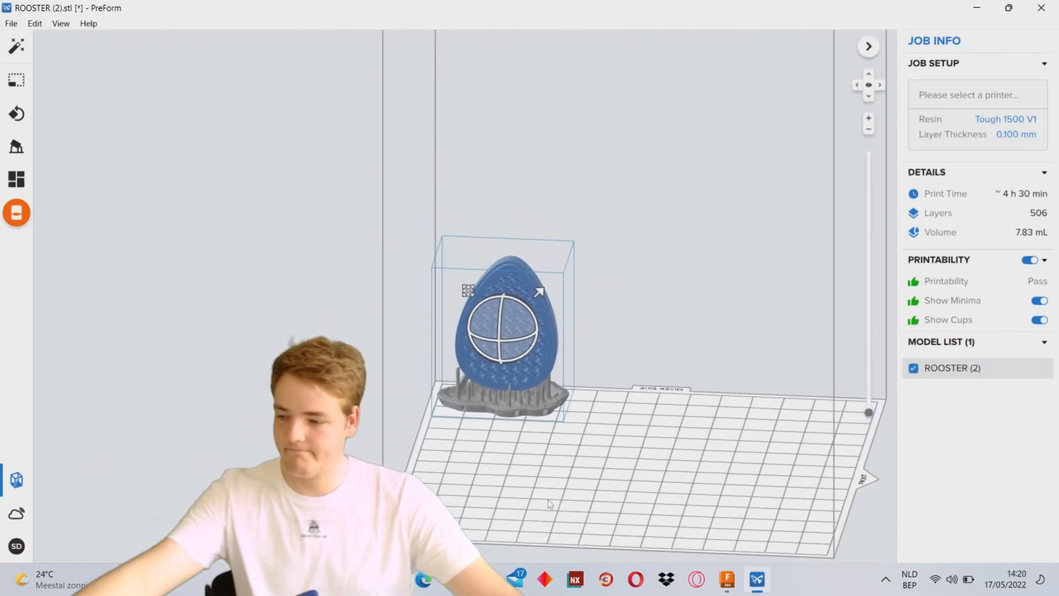